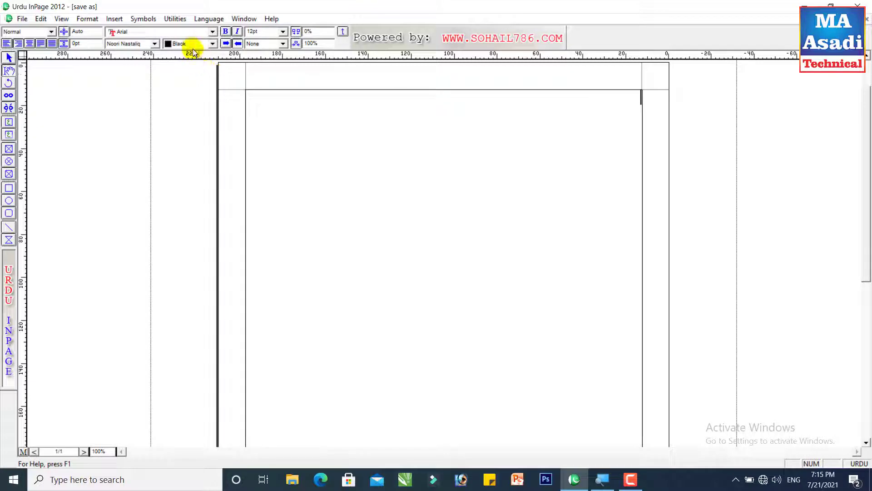
Look through the default text colours available for the document.
left_click(184, 45)
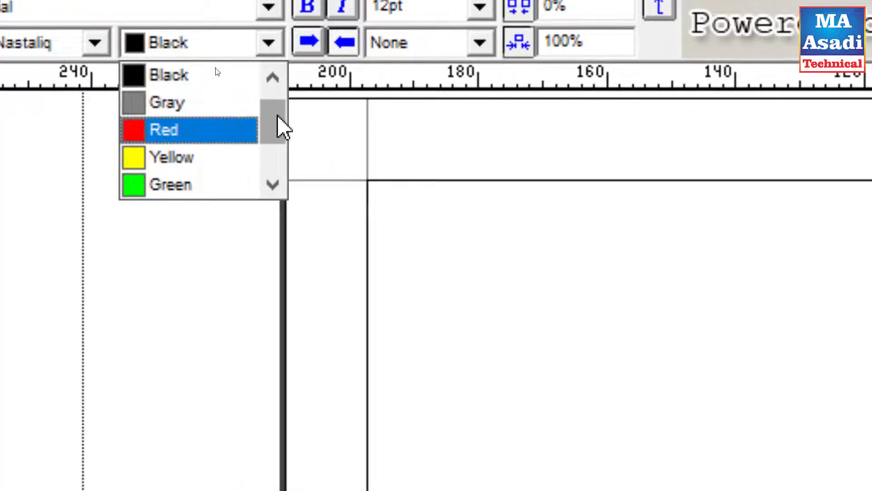
left_click_drag(278, 126, 281, 102)
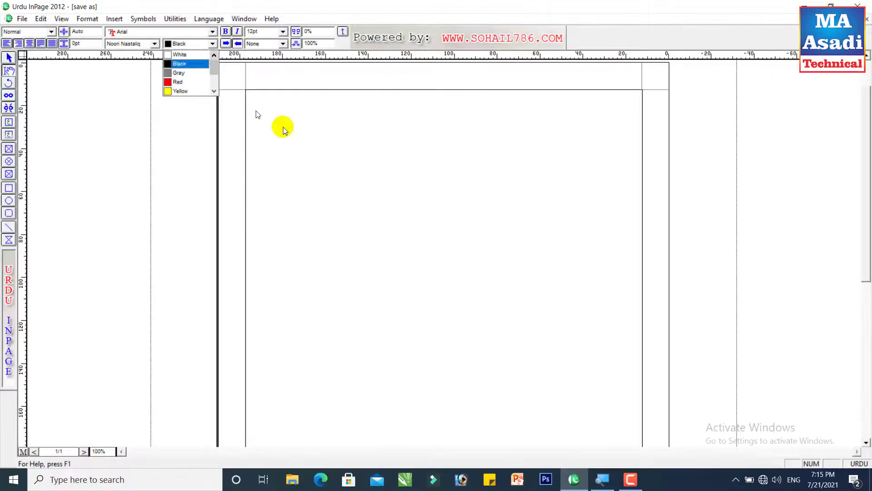
left_click(387, 138)
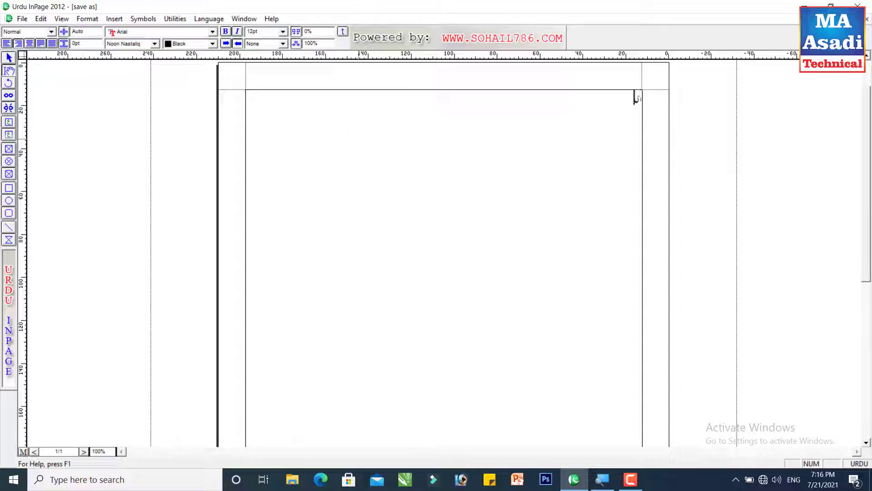
Write the line "ایم اے اسدی ٹیکنیکل" on the page and enlarge it to 71 pt.
type("ایم اے اسدی ٹیکنیکل")
key("ctrl+a")
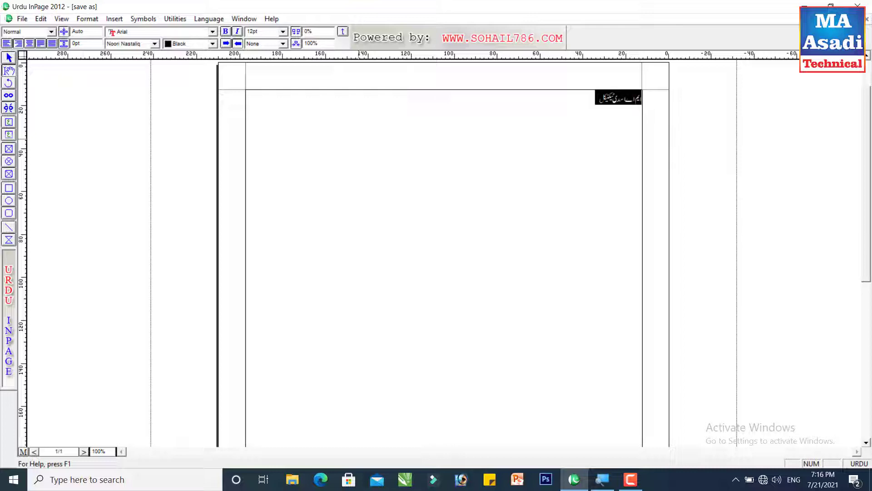
key("F8")
key("F8")
key("F8")
key("F8")
key("F8")
key("F8")
key("F8")
key("F8")
key("F8")
key("F8")
key("F8")
key("F8")
key("F8")
key("F8")
key("F8")
key("F8")
key("F8")
key("F8")
key("F8")
key("F8")
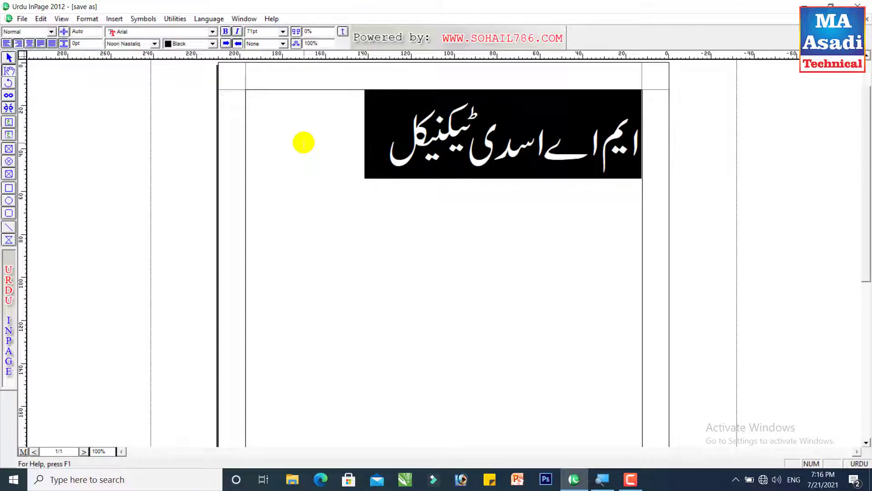
left_click(310, 176)
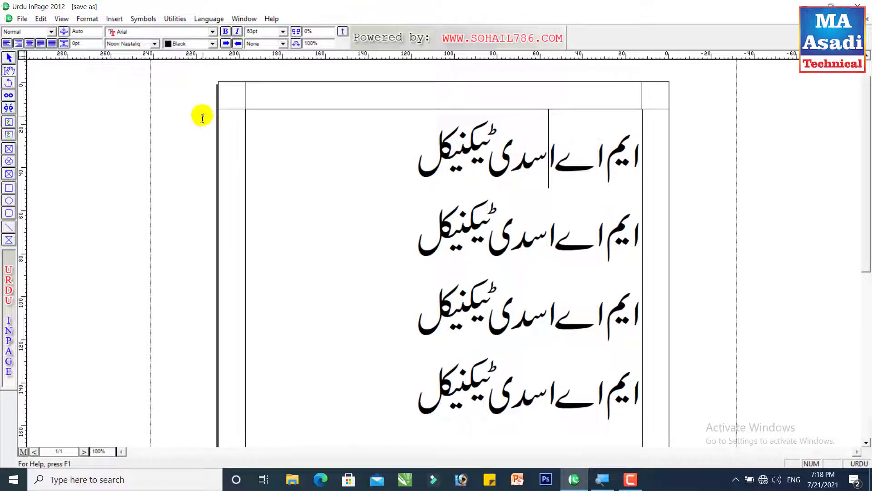
Create a new custom colour named "Dark Green" in the document's colour definitions.
left_click(88, 19)
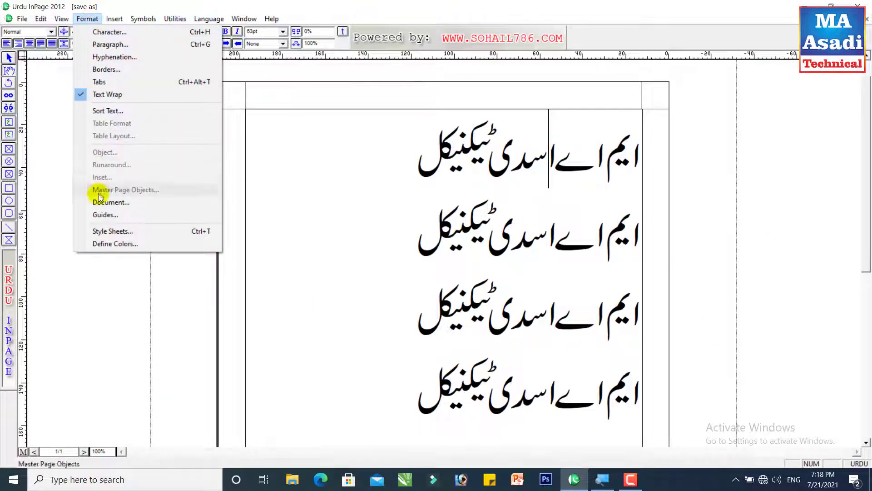
left_click(119, 244)
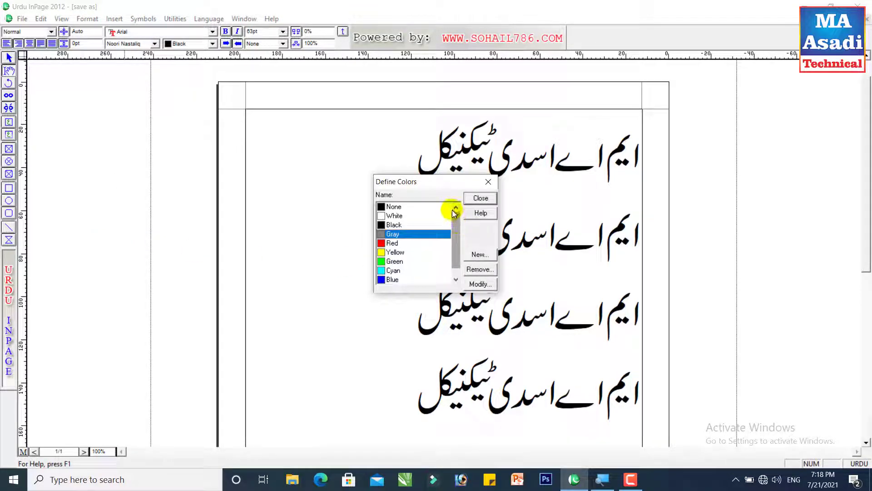
scroll(452, 241, "down", 1)
scroll(451, 245, "up", 1)
left_click(477, 255)
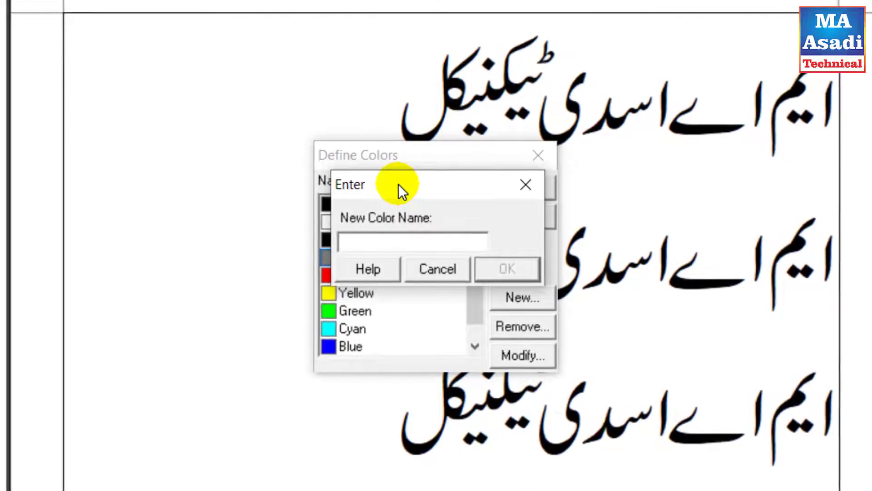
type("Dar")
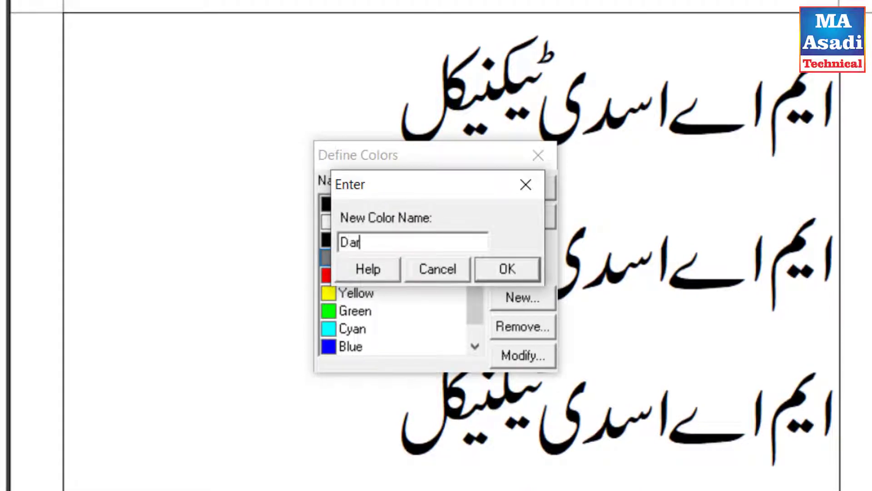
type("k Green")
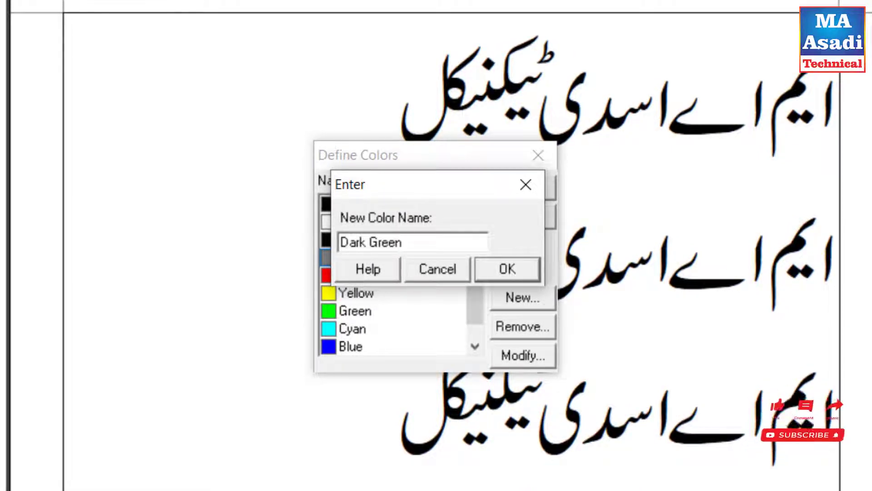
left_click(507, 267)
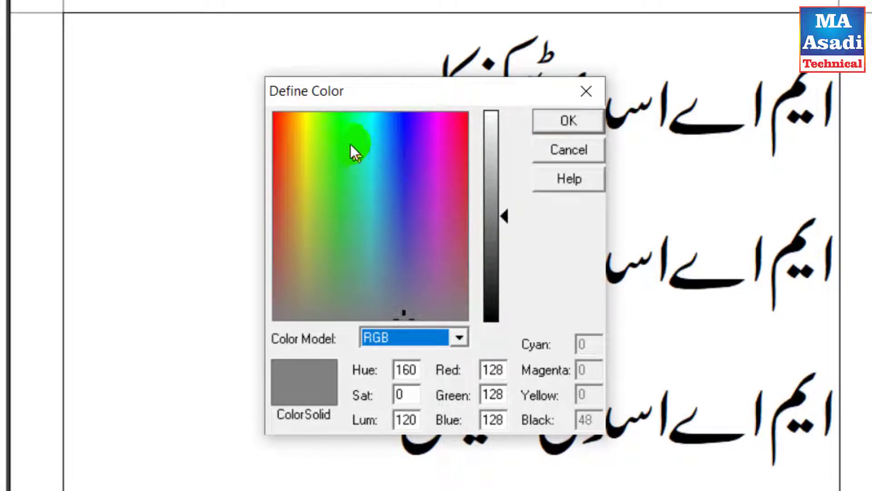
Define the new colour as a deep green with RGB 13, 70, 2 and finish the colour definition.
left_click(334, 127)
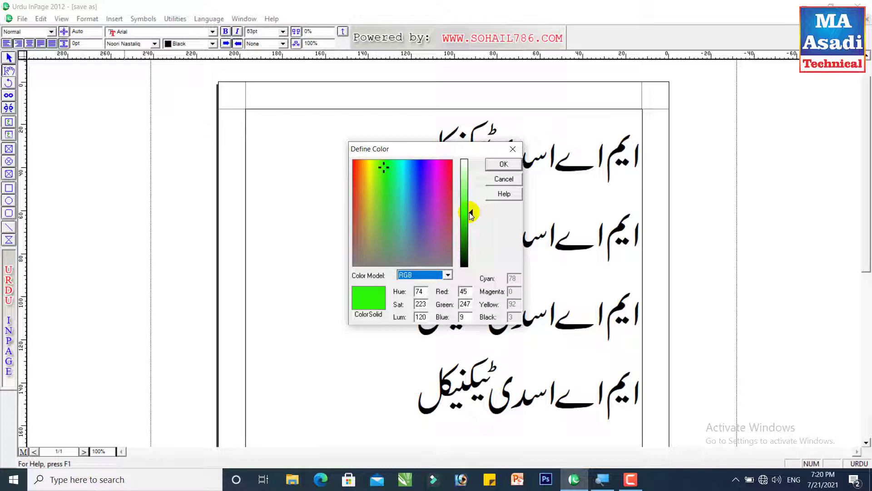
left_click_drag(471, 215, 471, 246)
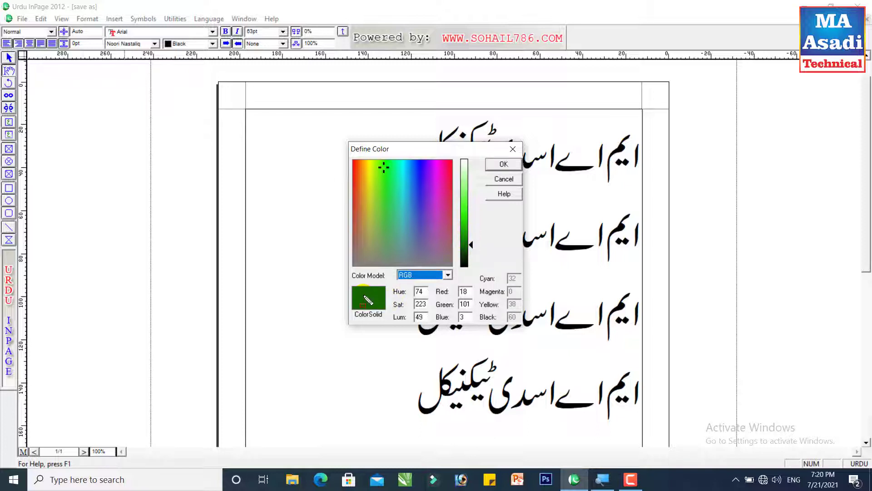
left_click_drag(364, 299, 389, 310)
left_click_drag(470, 246, 471, 163)
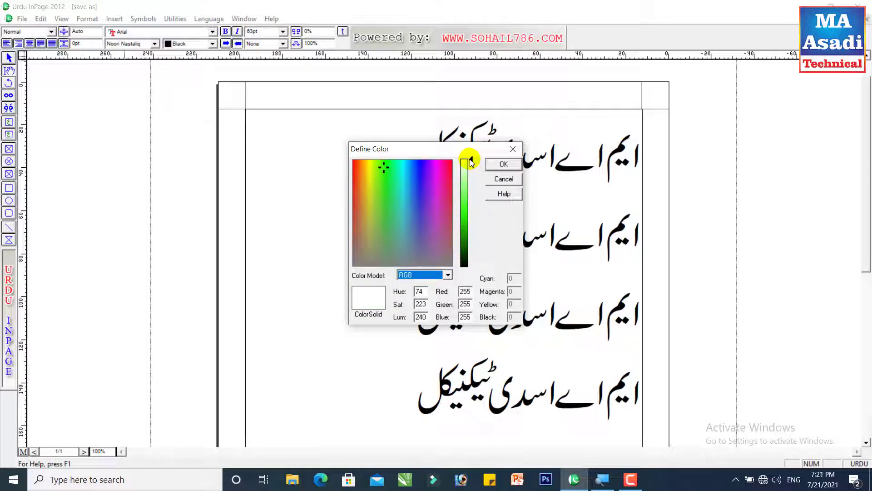
left_click_drag(470, 163, 470, 252)
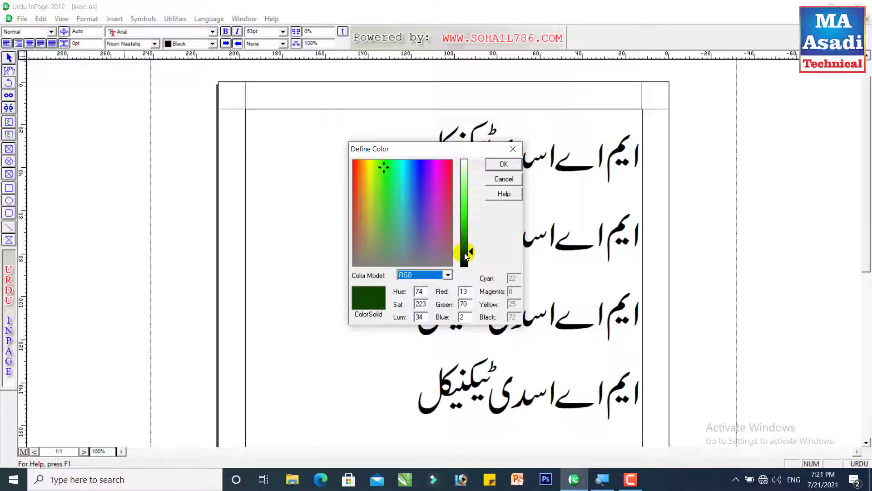
left_click(510, 165)
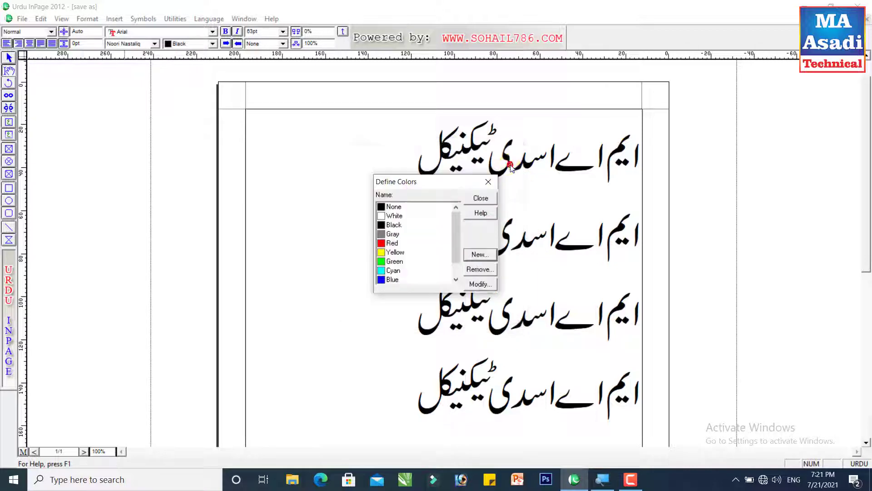
left_click(480, 198)
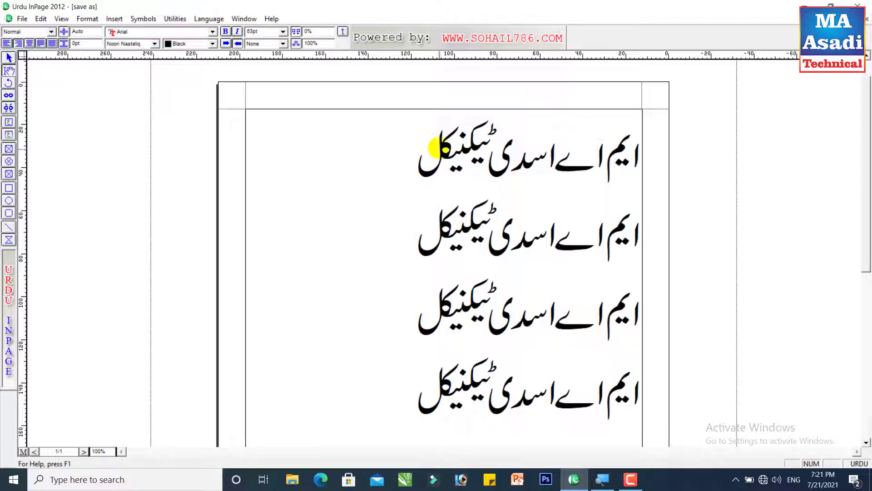
Reopen the document's colour definitions.
left_click(406, 158)
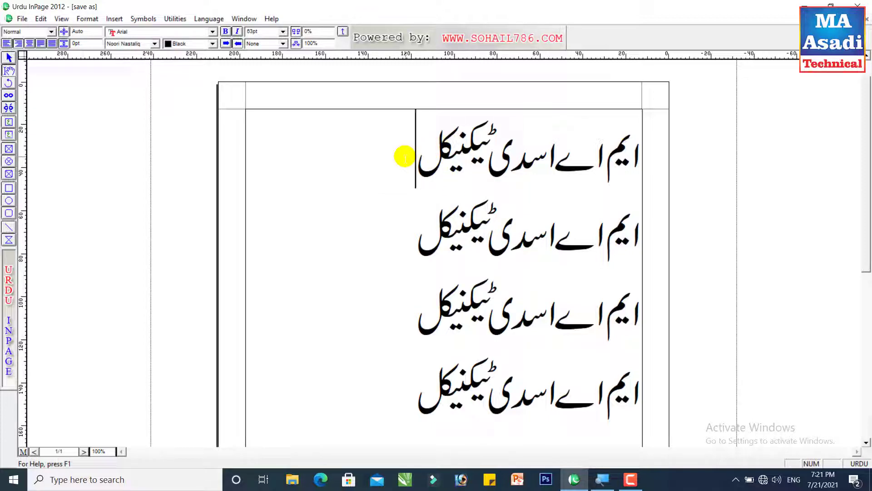
left_click(87, 19)
left_click(117, 244)
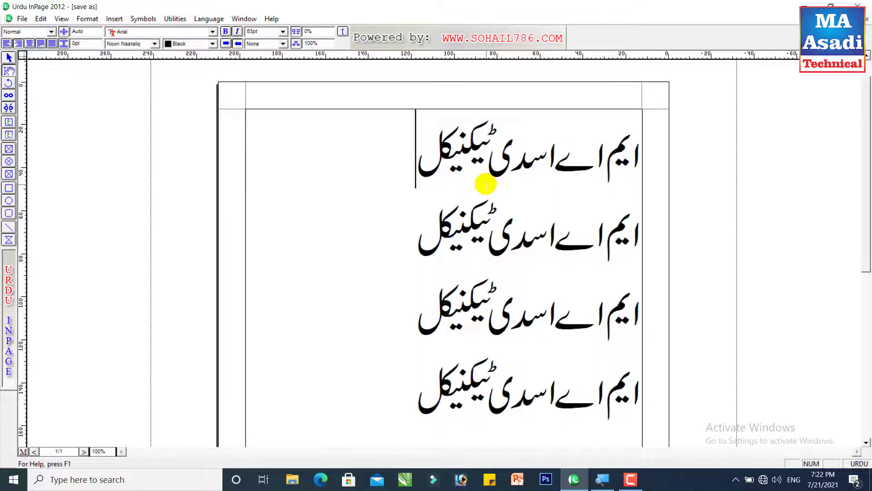
Apply the custom colour "dard yellow" to the first line of text.
triple_click(450, 155)
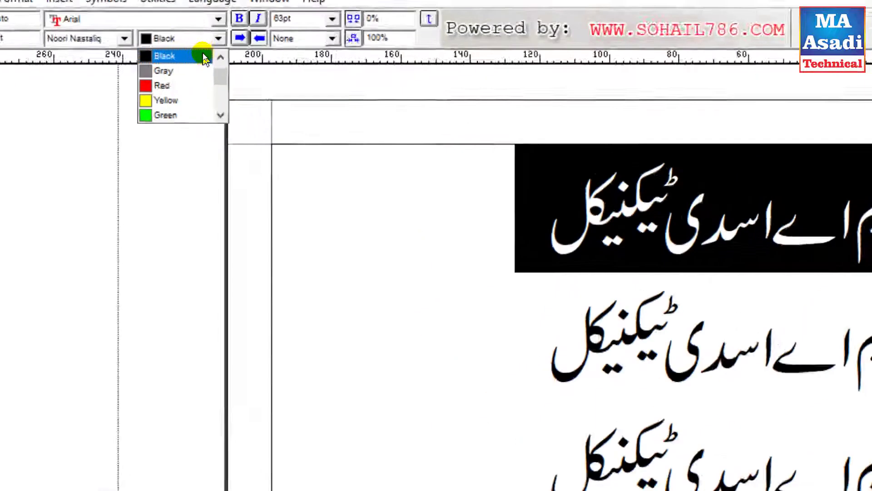
left_click_drag(225, 89, 221, 125)
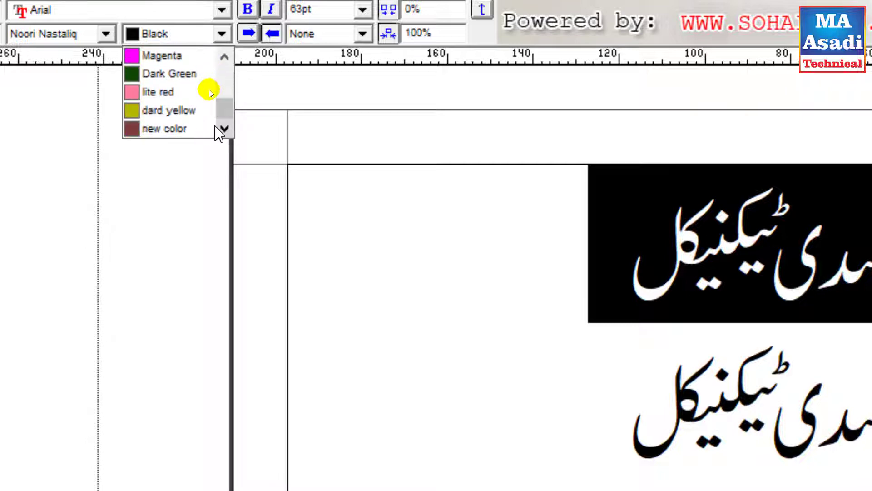
left_click(168, 111)
left_click(414, 192)
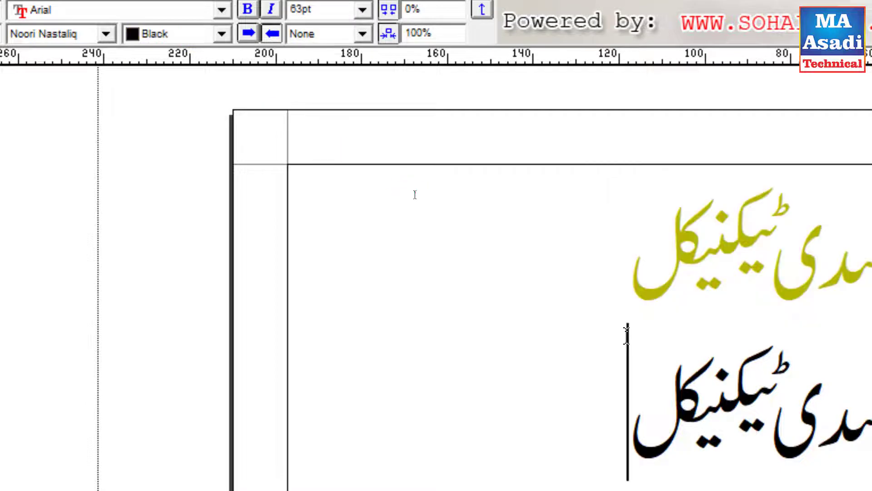
key("Down")
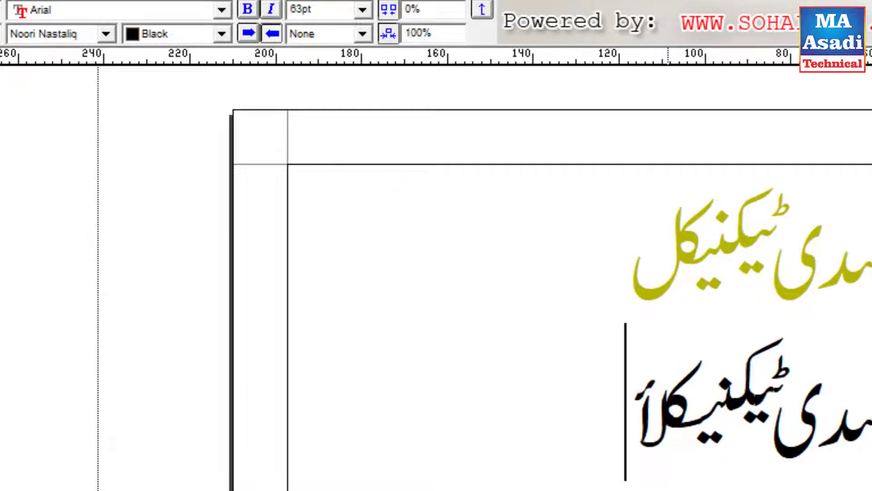
type("ا")
key("BackSpace")
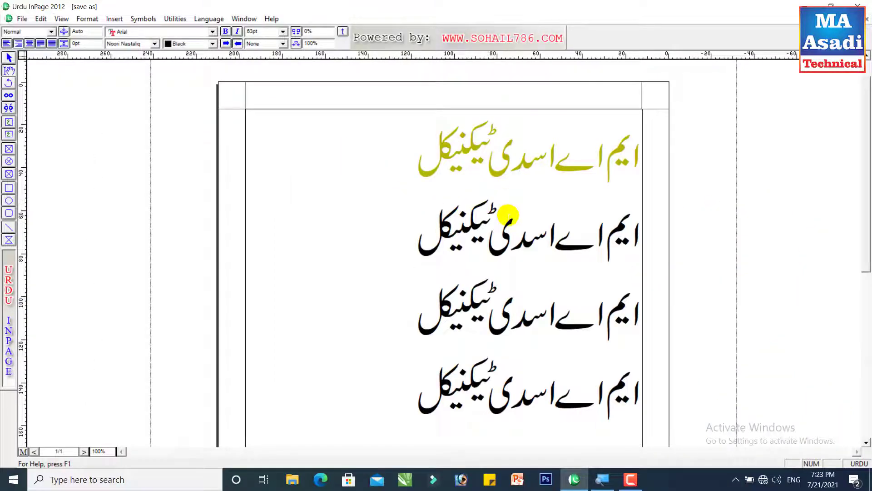
Colour the second line of text with the custom "Dark Green".
triple_click(505, 220)
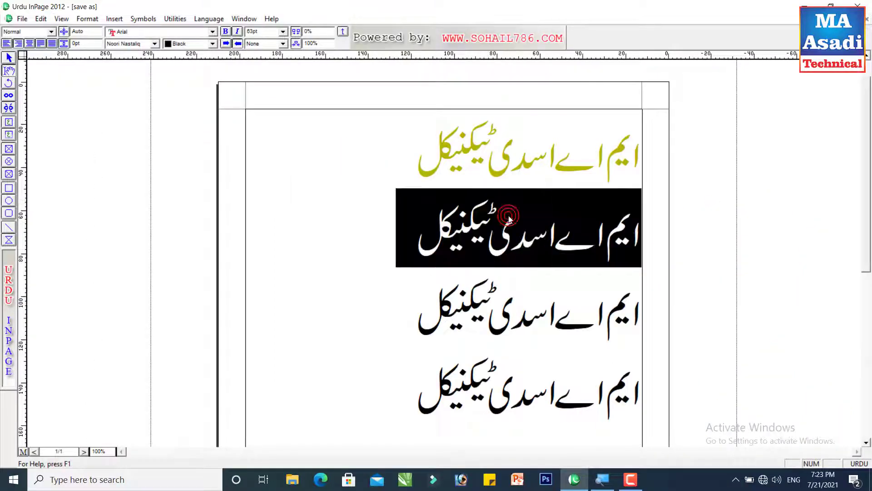
left_click(195, 42)
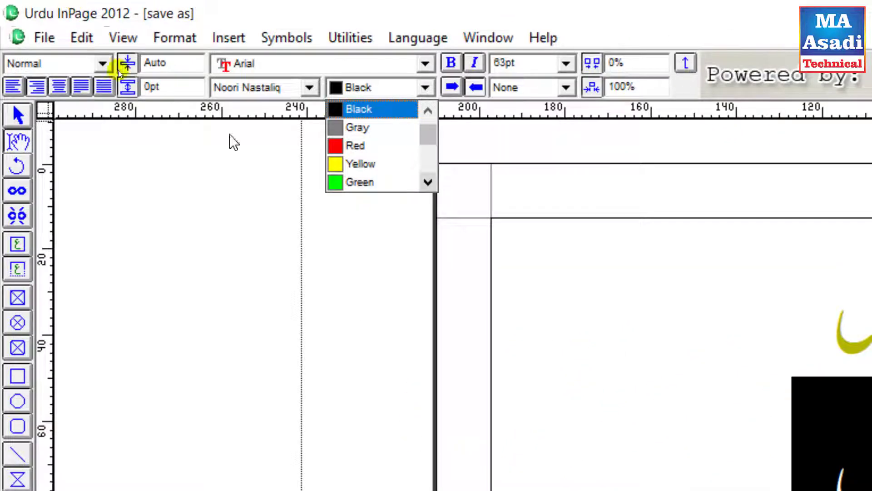
scroll(425, 177, "down", 4)
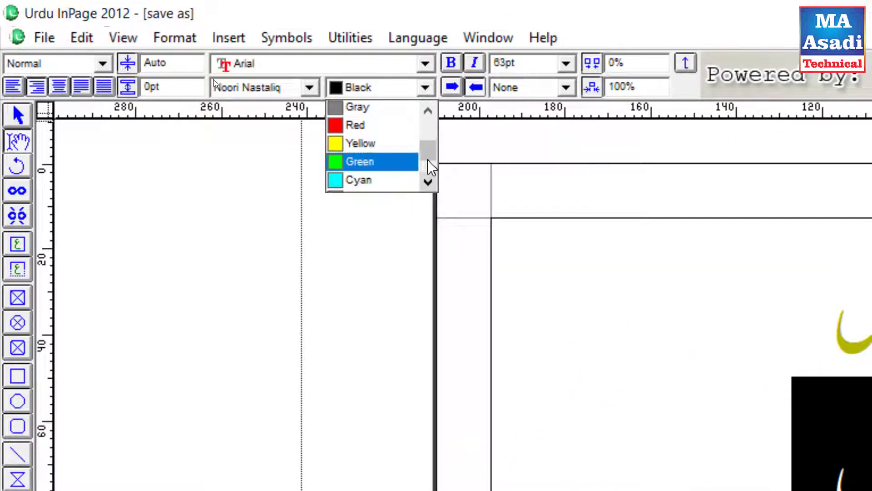
left_click(352, 184)
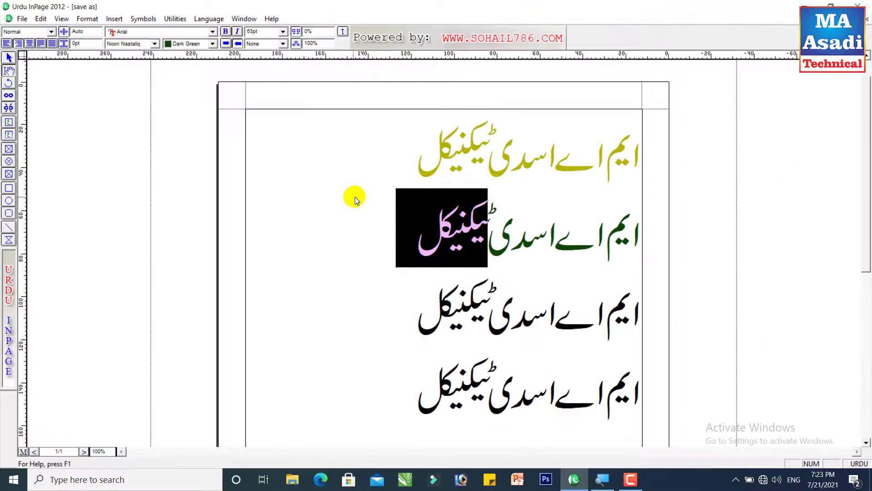
left_click(496, 235)
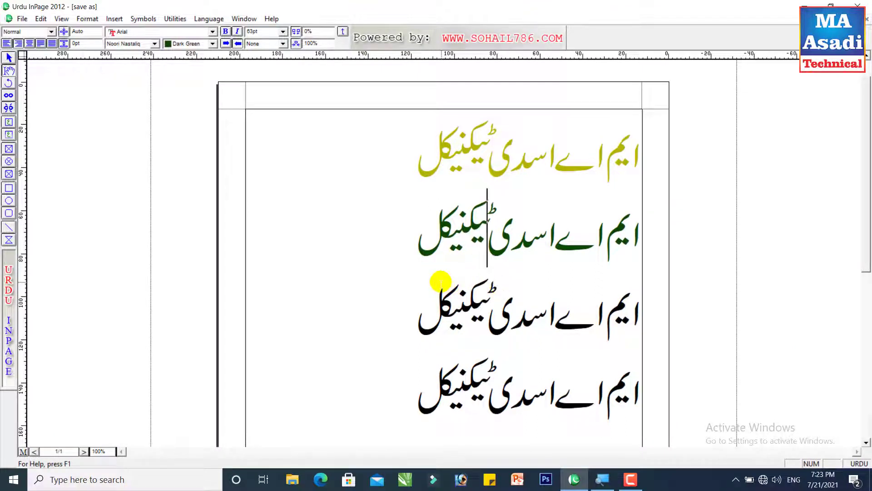
Apply the custom colour "lite red" to the third line of text.
triple_click(477, 318)
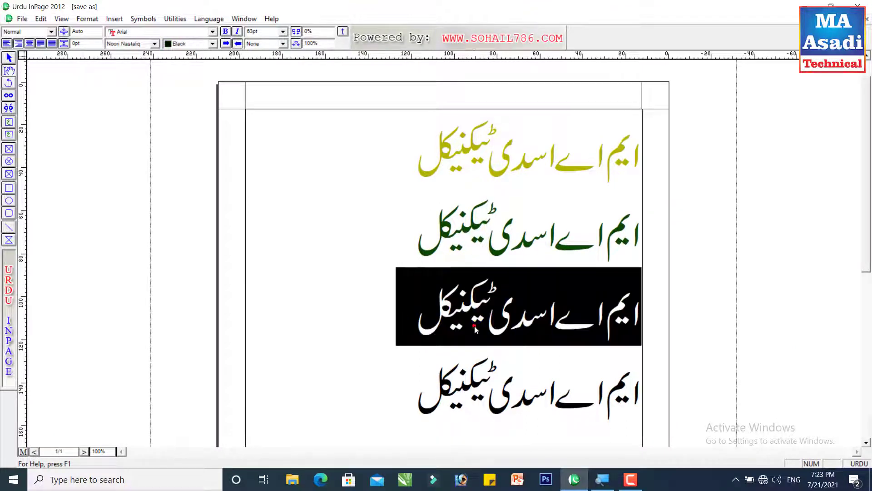
left_click(187, 44)
left_click(212, 81)
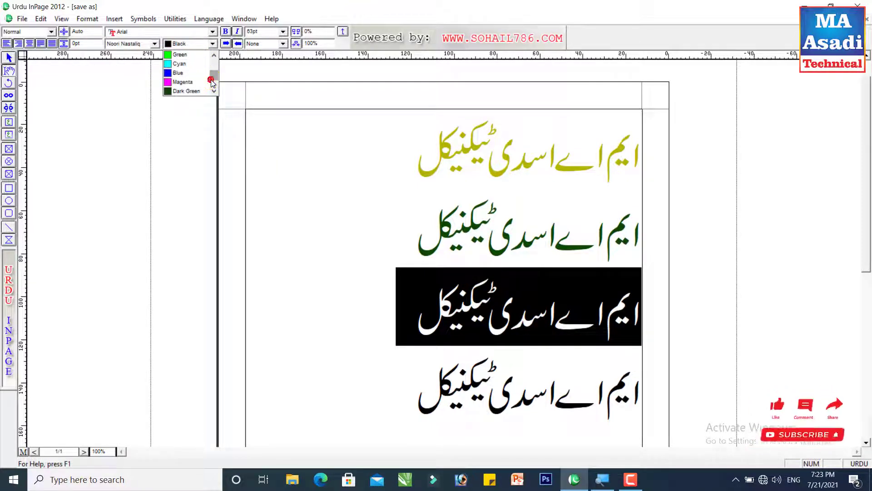
left_click(214, 84)
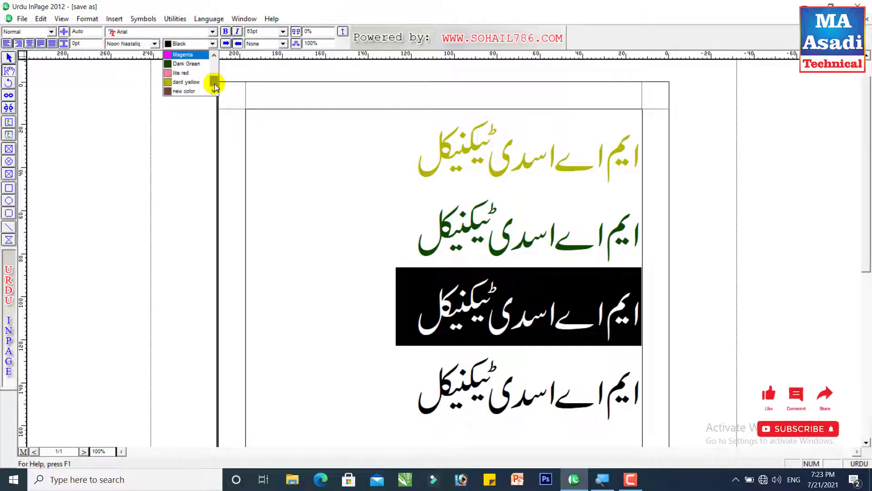
left_click(181, 73)
left_click(381, 269)
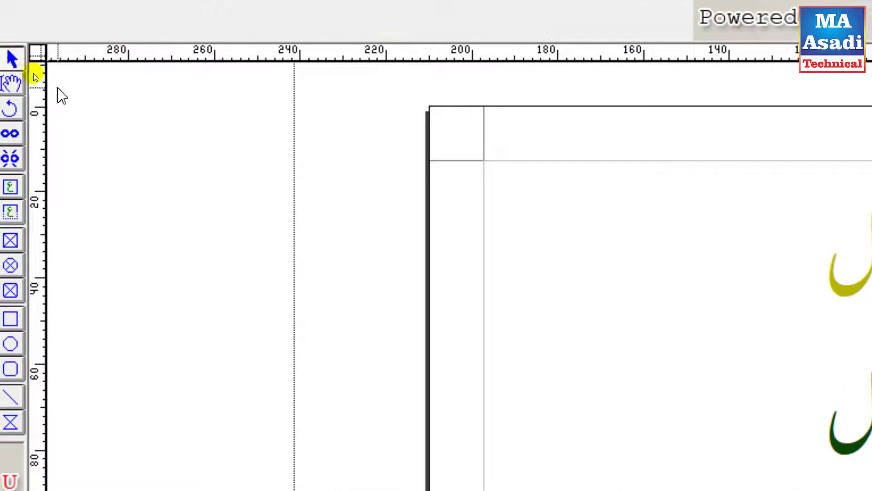
Set the border colour of the text frame holding the Urdu lines to the custom "Dark Green".
left_click(538, 262)
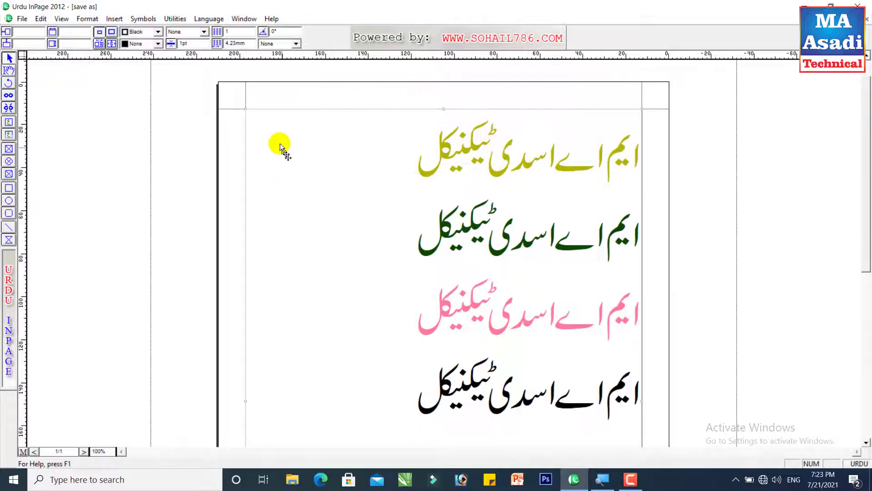
left_click(291, 130)
left_click(150, 32)
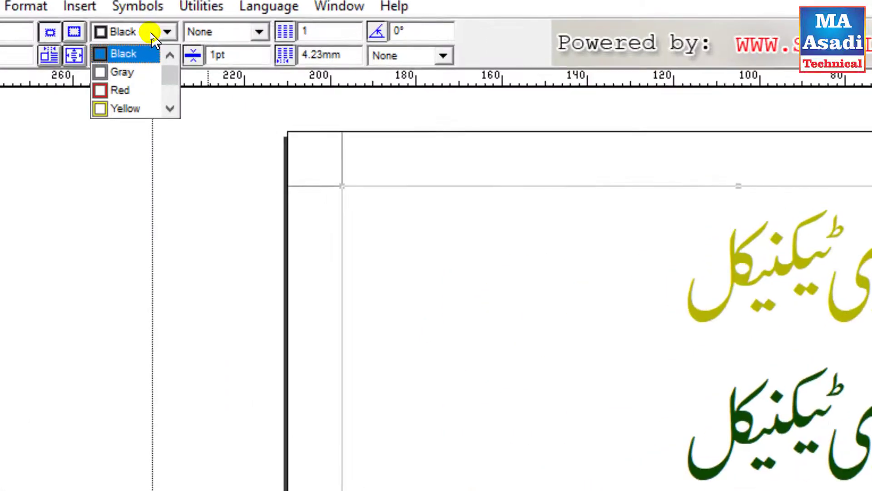
left_click(173, 90)
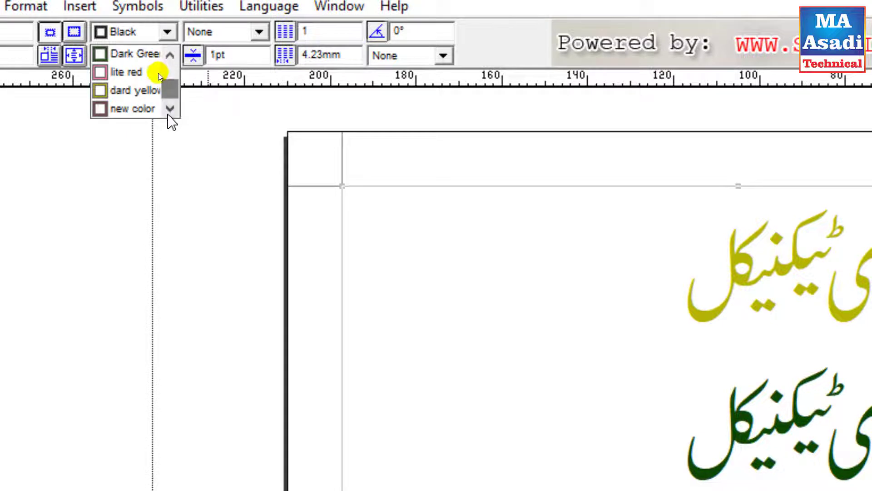
left_click(119, 54)
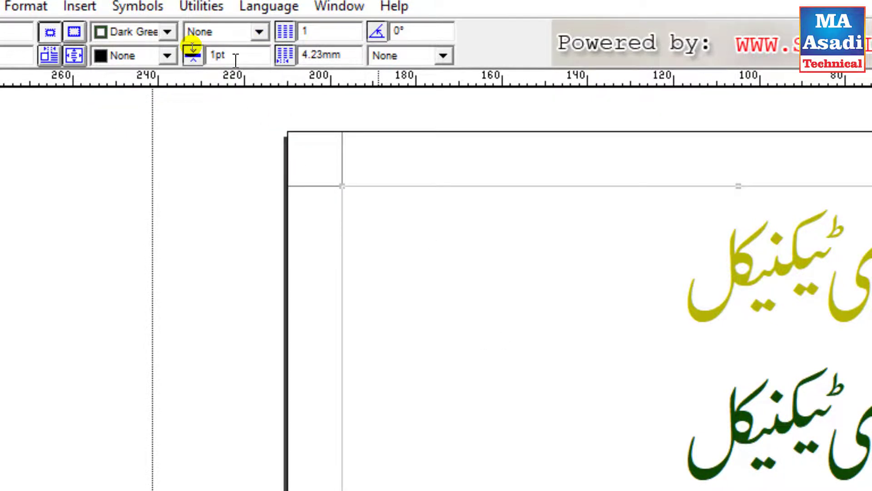
Give the text frame a 6 pt border with the long-dash line style.
double_click(232, 56)
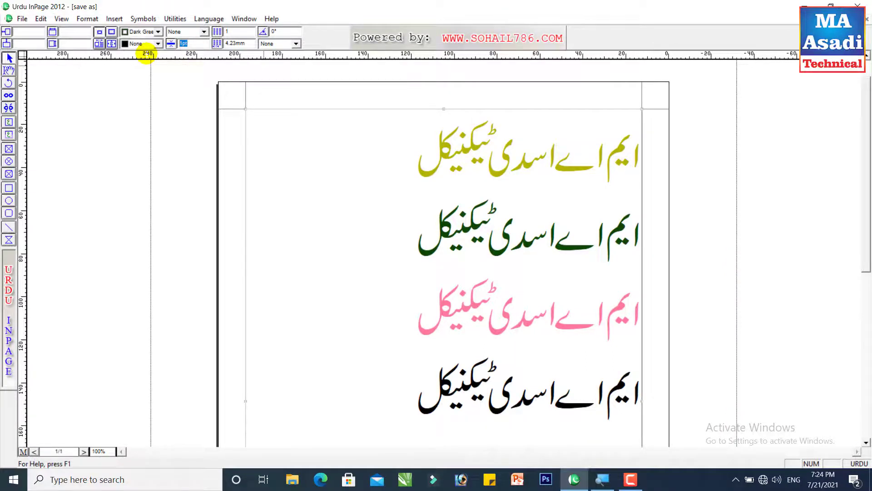
type("6")
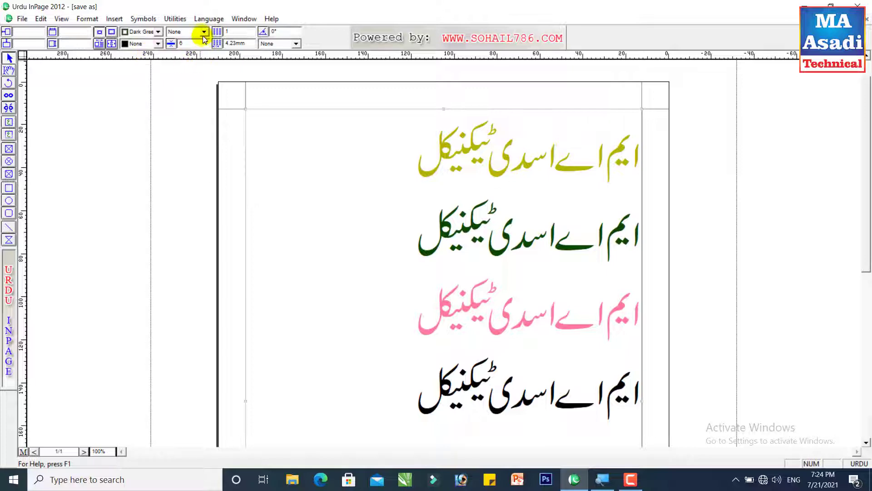
left_click(204, 32)
left_click(204, 60)
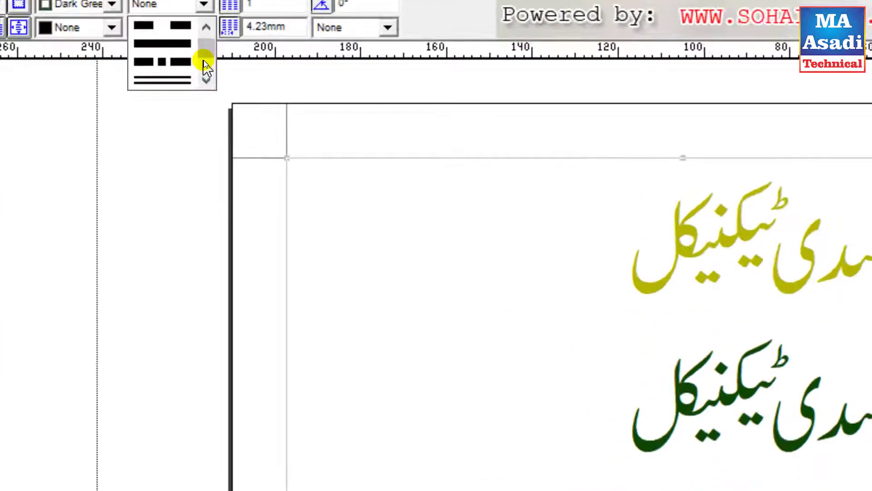
left_click(179, 43)
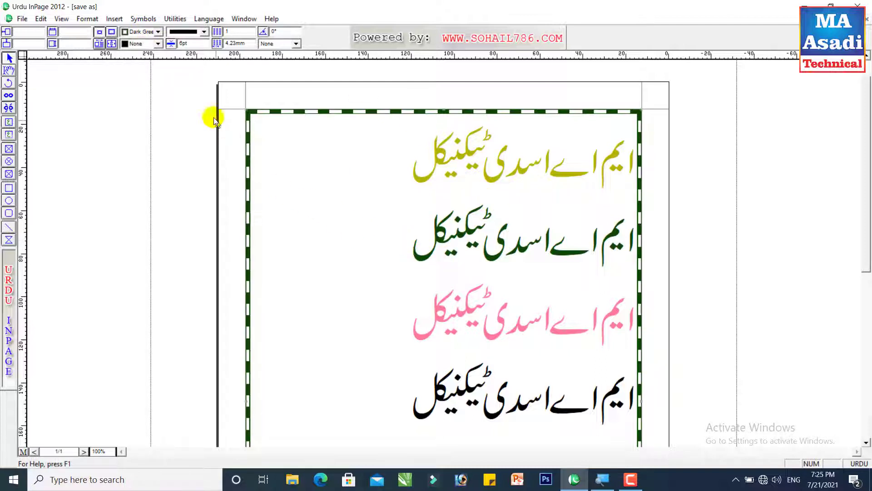
left_click(152, 31)
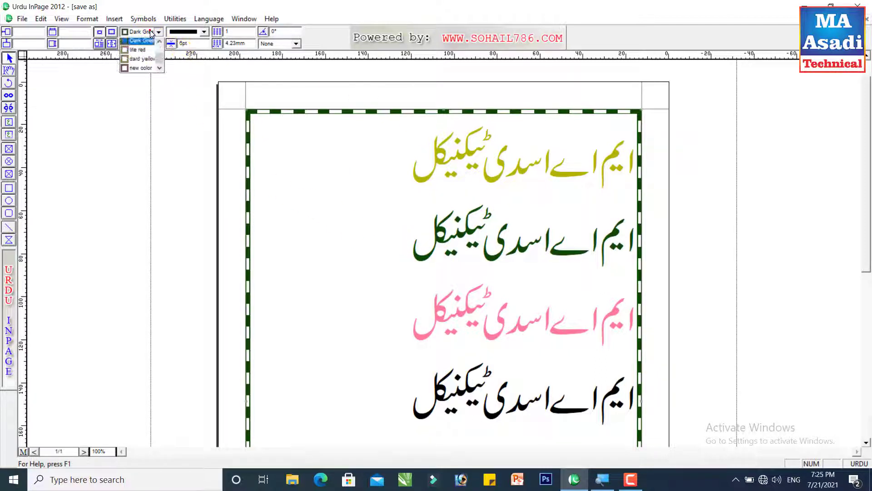
left_click(159, 54)
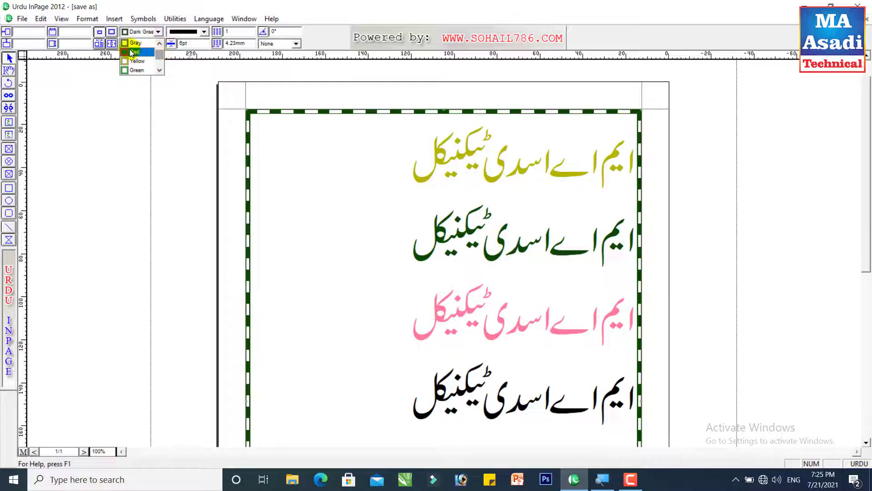
left_click(279, 138)
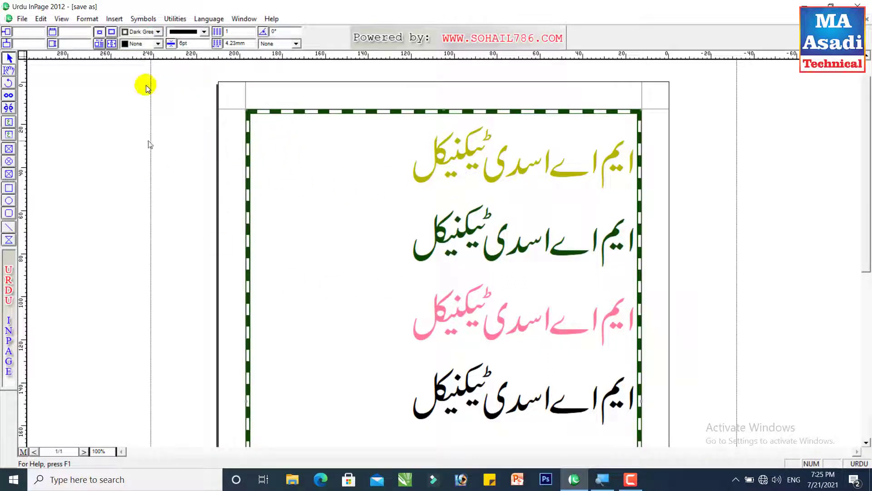
Delete all the Urdu text inside the bordered frame.
left_click(9, 72)
double_click(374, 240)
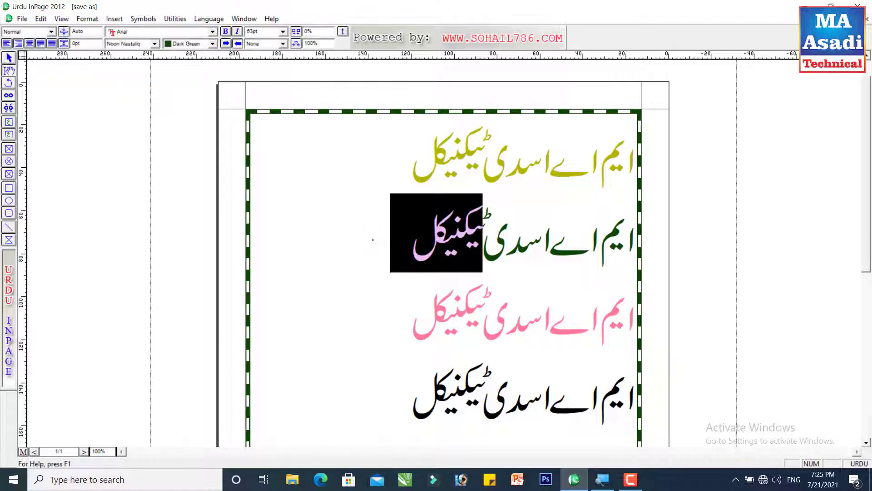
key("ctrl+a")
key("Delete")
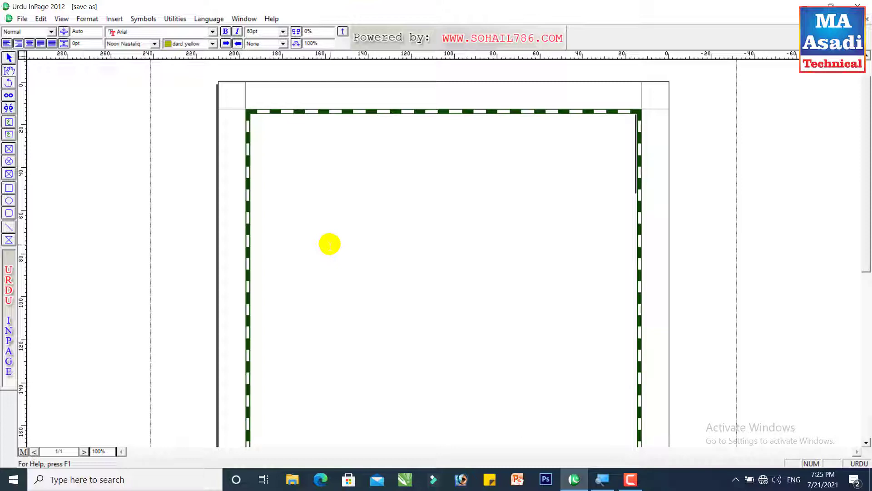
Enter two lines of black Urdu sample text in the frame: "جسلد کفج دسکلجفد کلسفجدلسف" and "دسفجلد کسجف کلسد جف لکدسف".
left_click(411, 240)
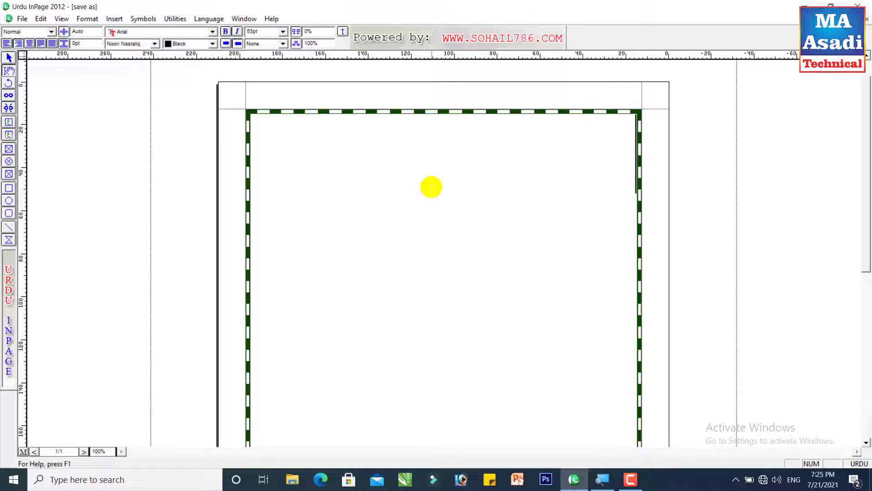
type("جسلد کنفج دسک")
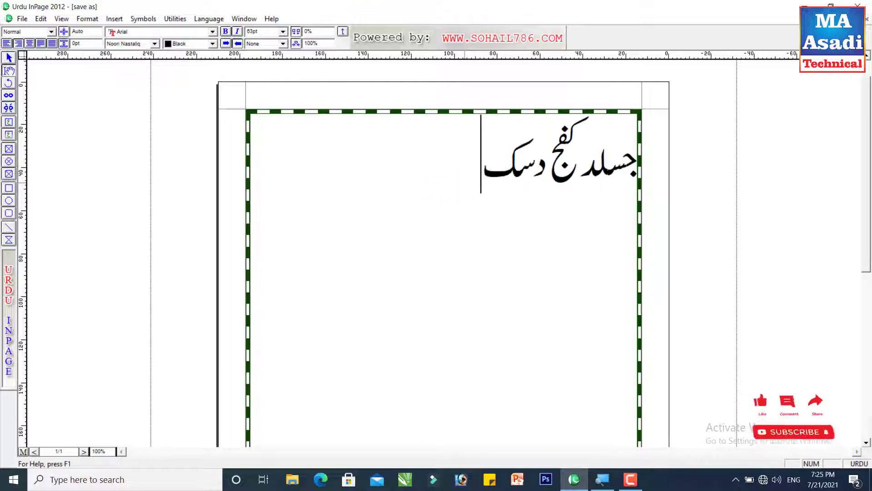
type("لجفد کلسفجدلسف")
key("Return")
type("دسفجلدکسجف کلسد جف لکدسف")
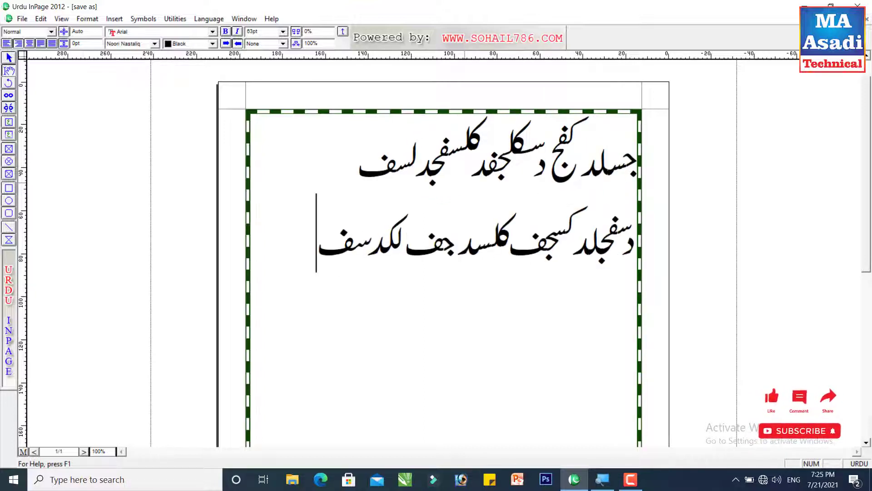